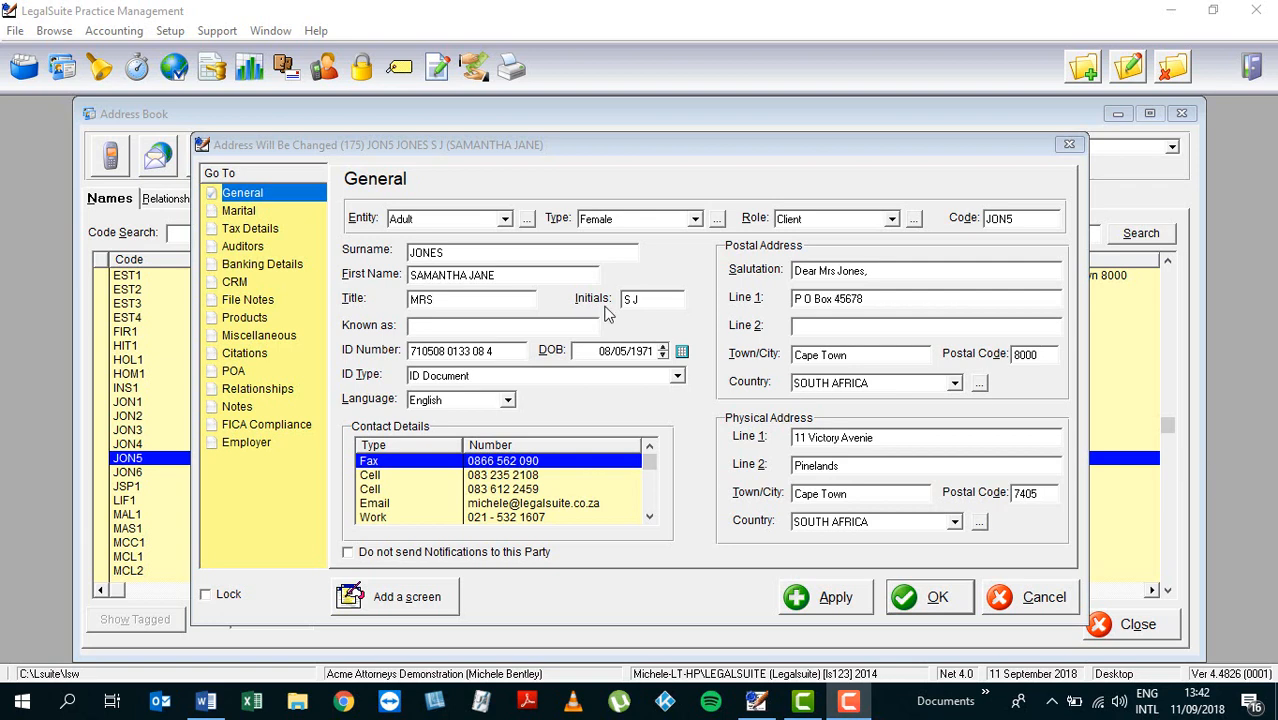
Step: Show party JON5's Tax Details page from the Go To list
click(249, 229)
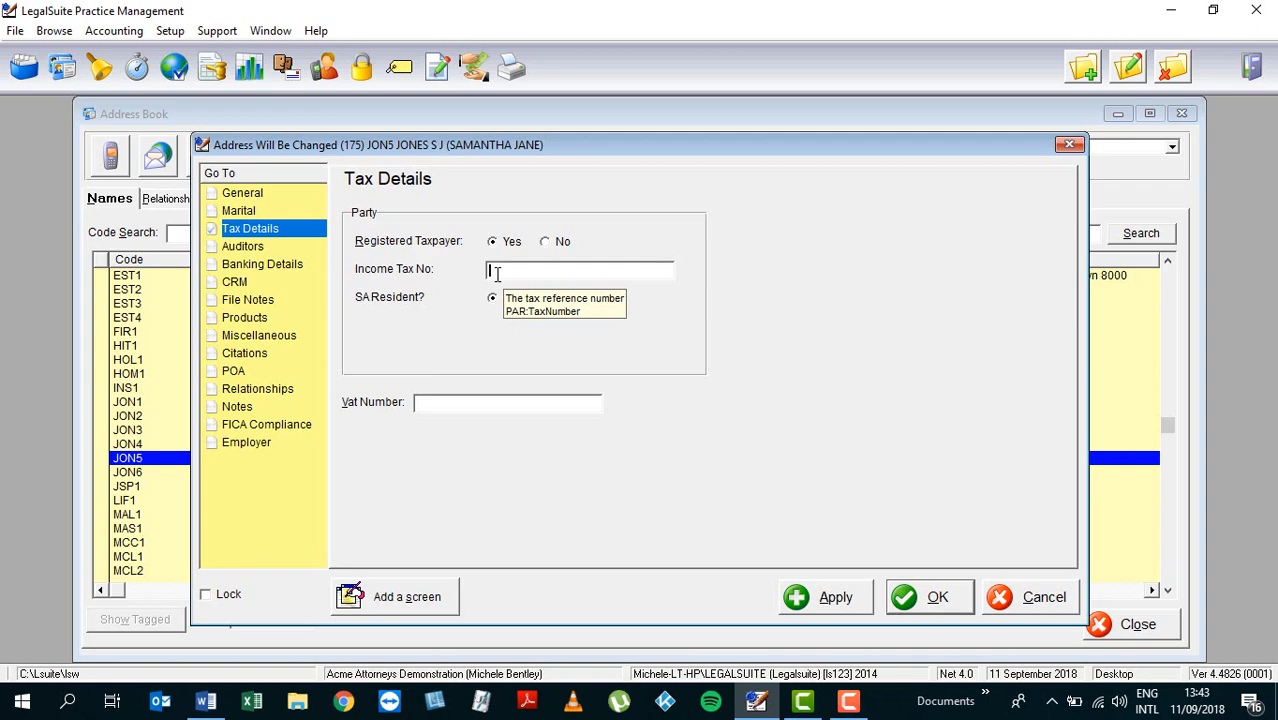
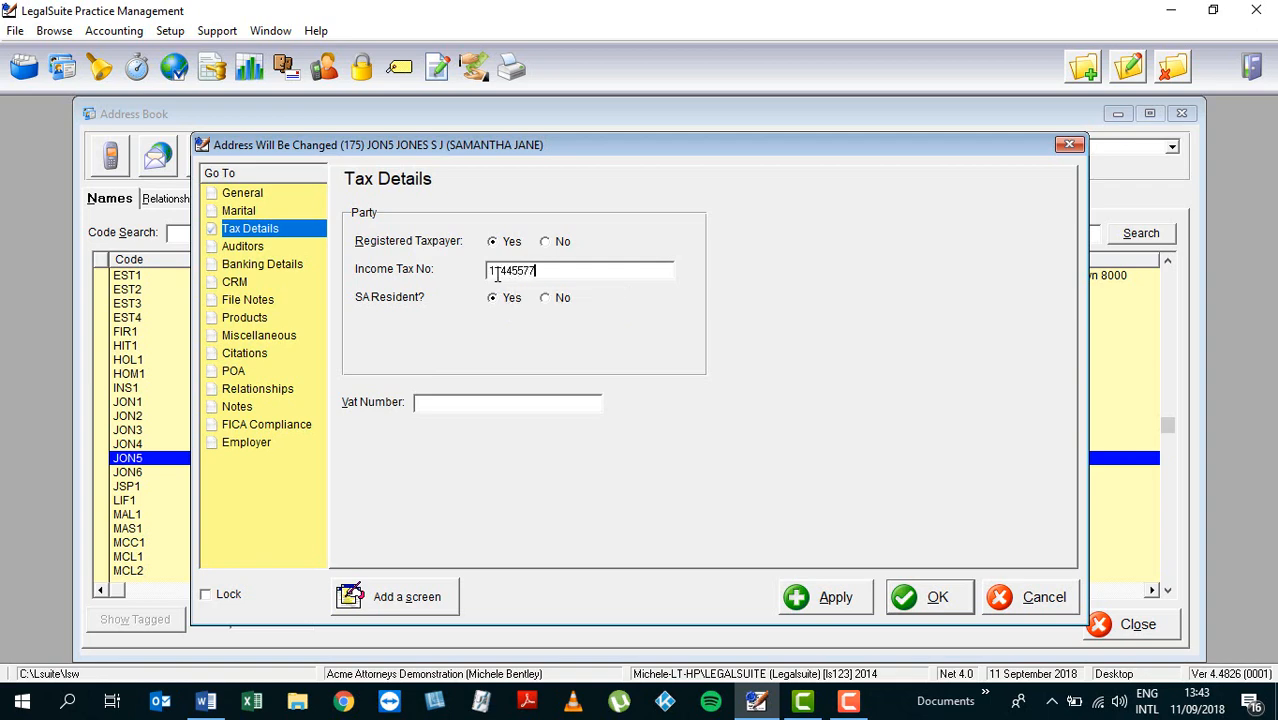
Step: Enter the party's 10-digit income tax number, removing the extra trailing zero after the length warning
key(Tab)
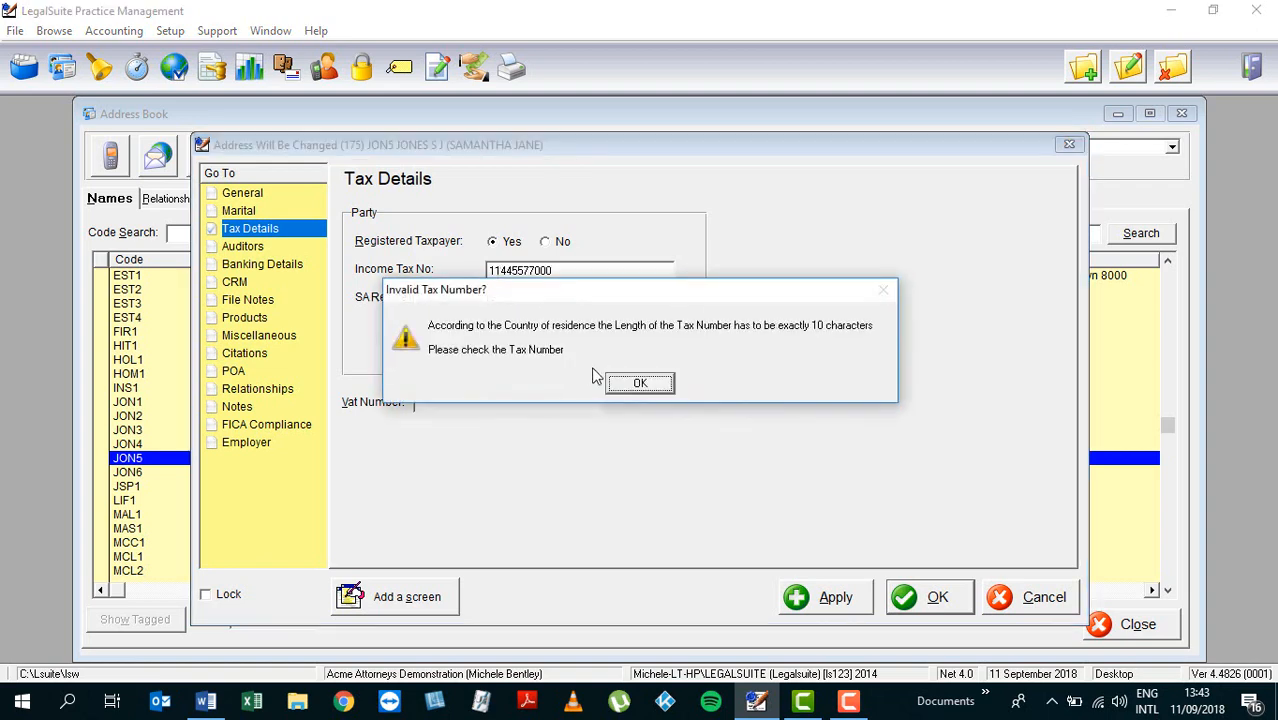
click(639, 383)
click(571, 276)
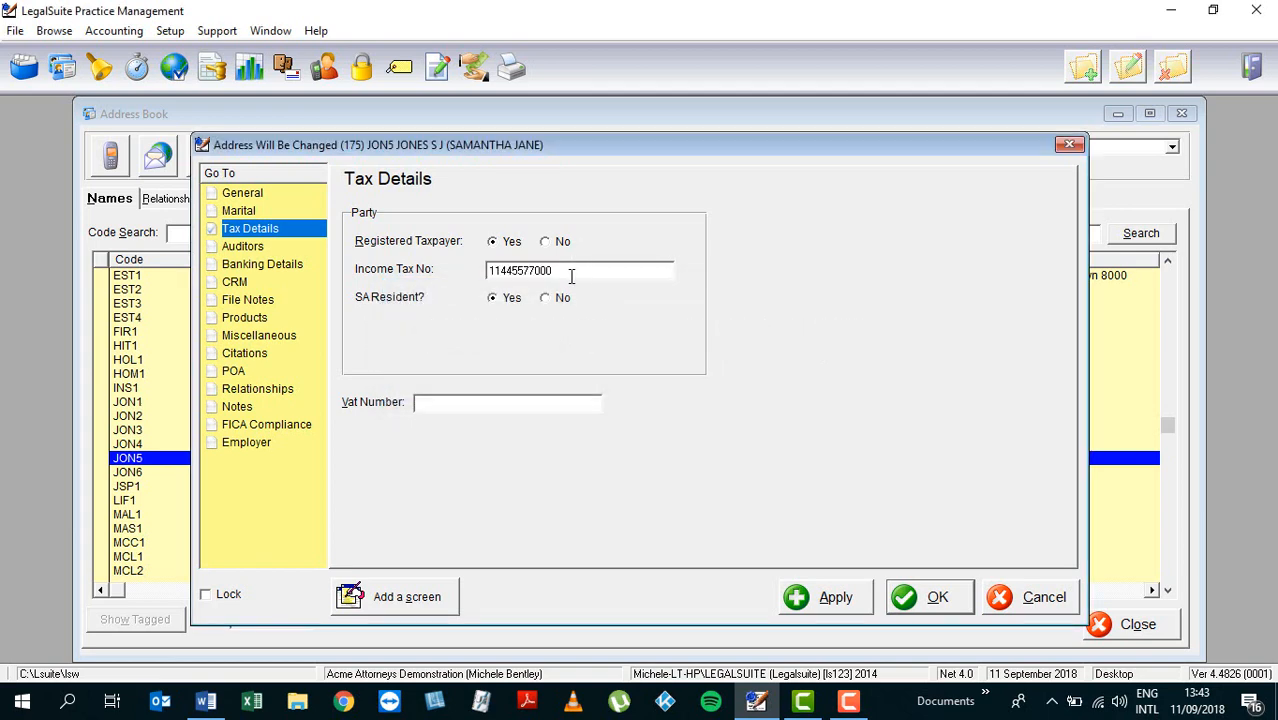
key(BackSpace)
click(546, 299)
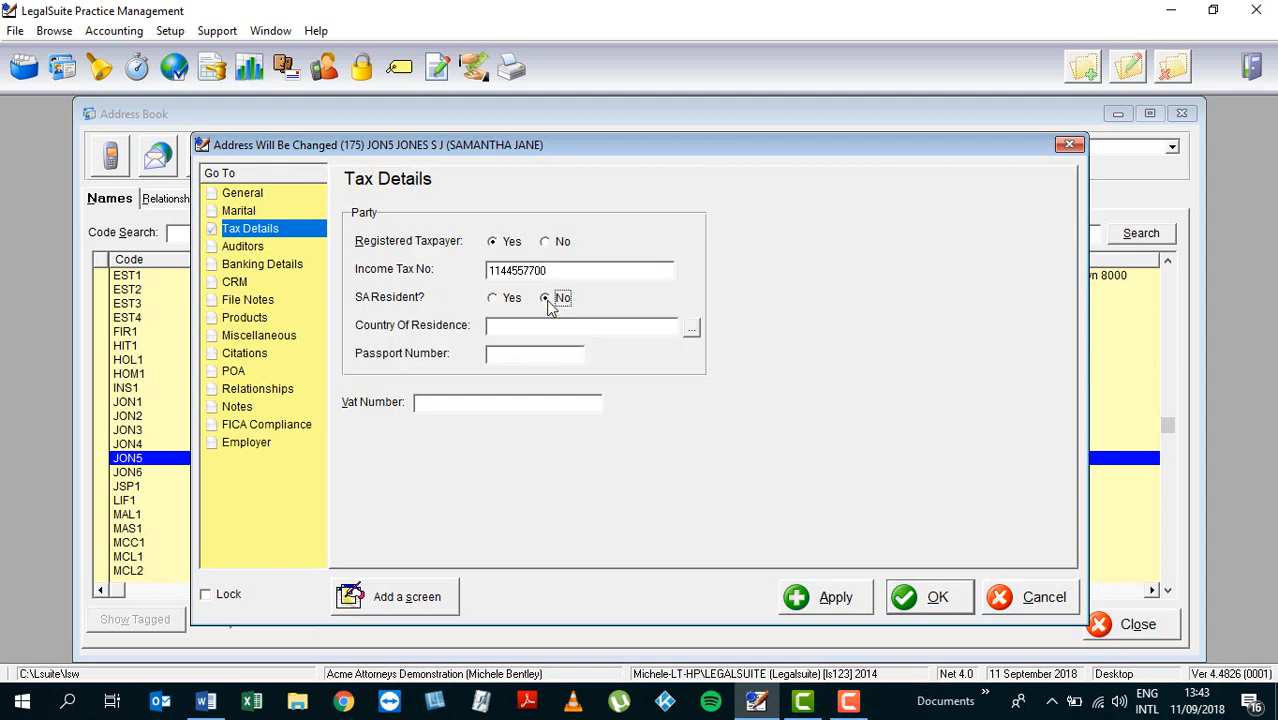
click(693, 333)
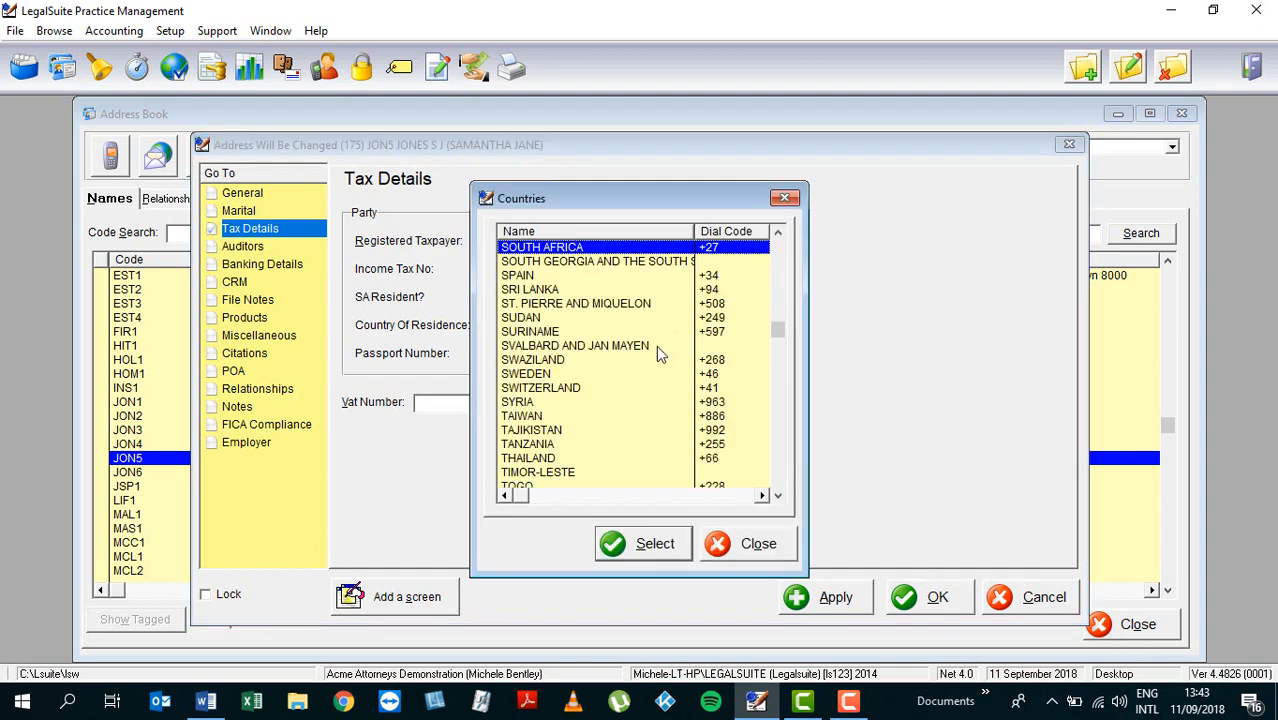
click(722, 543)
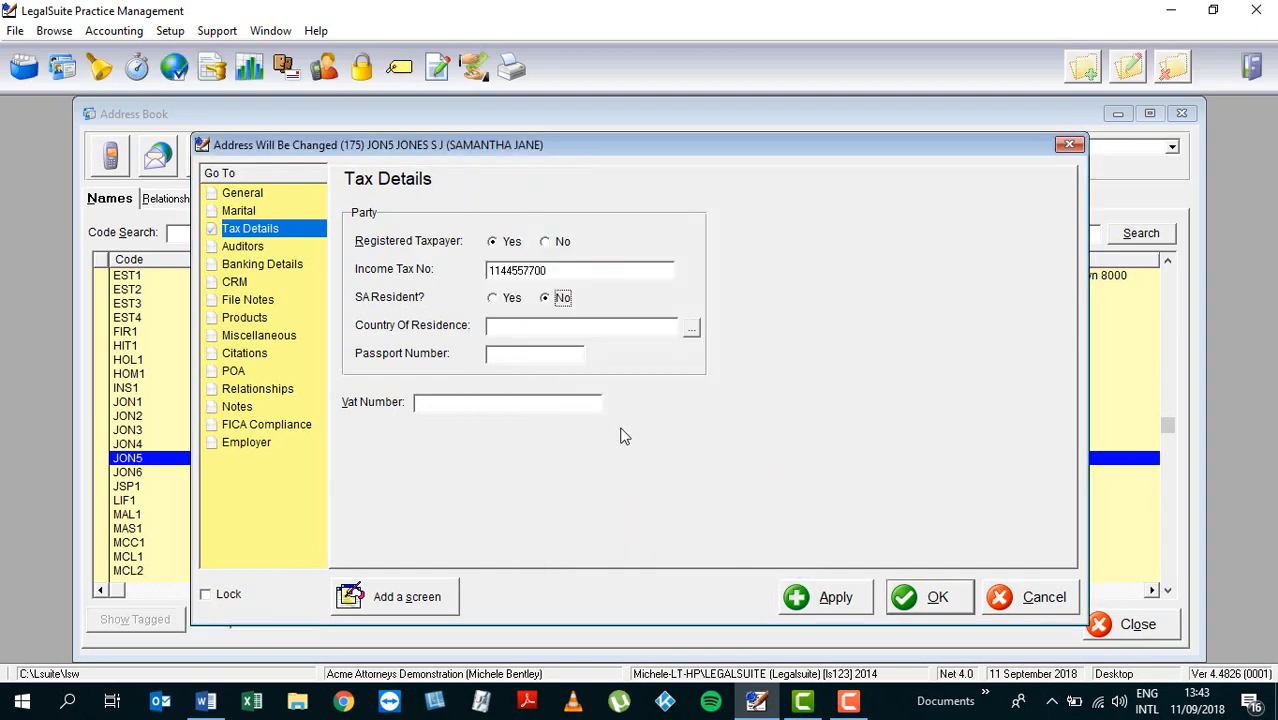
click(545, 353)
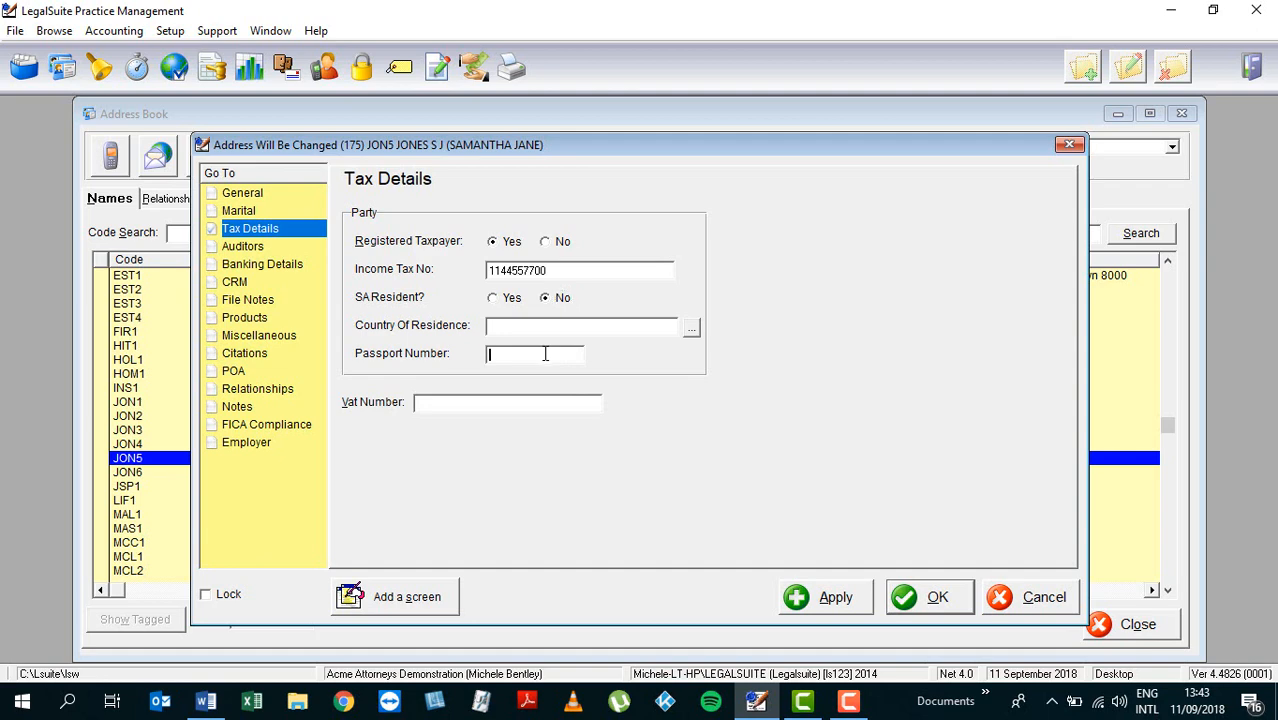
click(505, 300)
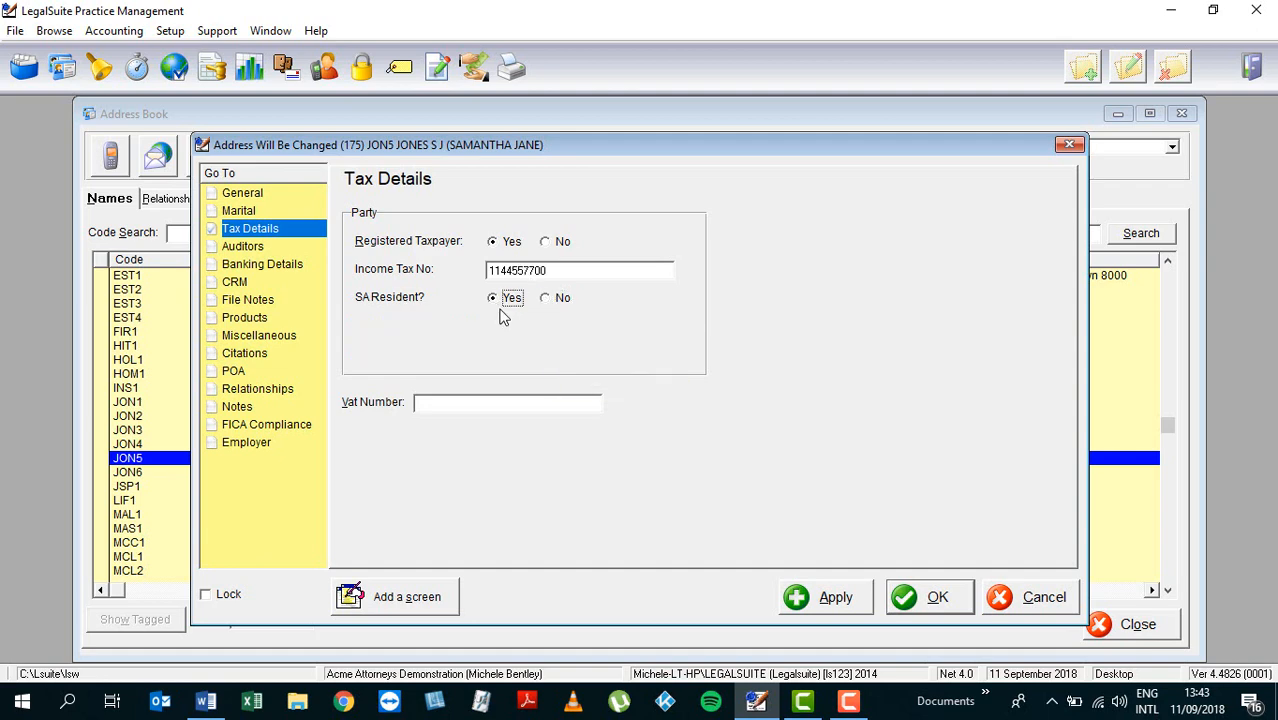
Step: Mark the party as not a registered taxpayer, then enter 10000 as Annual Income and clear it
click(545, 242)
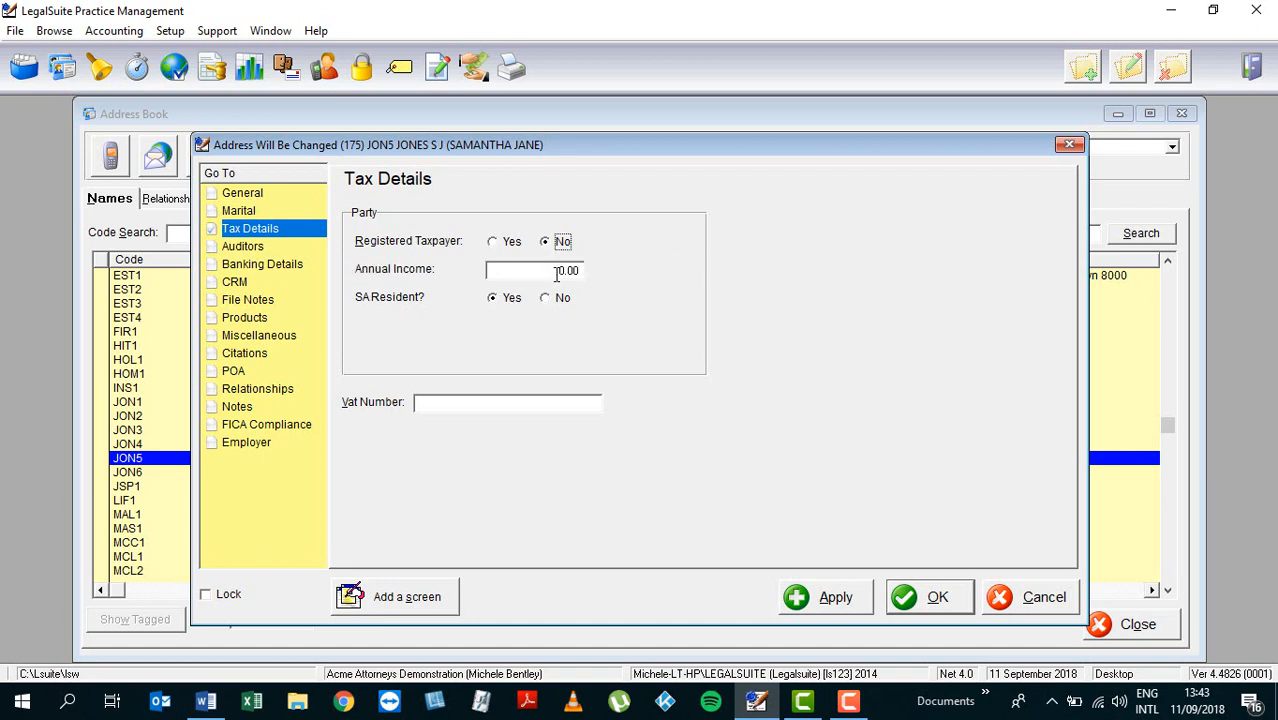
click(576, 272)
text(10000)
key(Tab)
drag(518, 268, 672, 279)
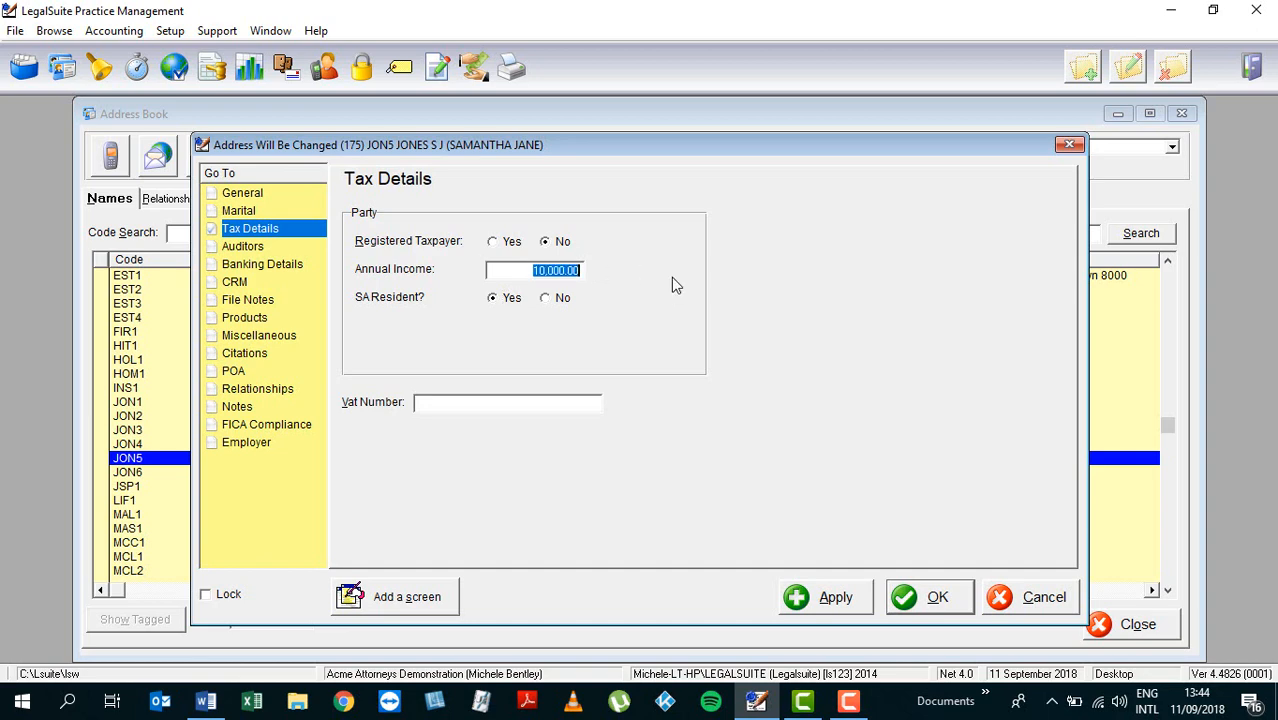
text(10)
key(BackSpace)
key(BackSpace)
Step: Set the marital status to In Community, then mark the party as a registered taxpayer again
click(237, 211)
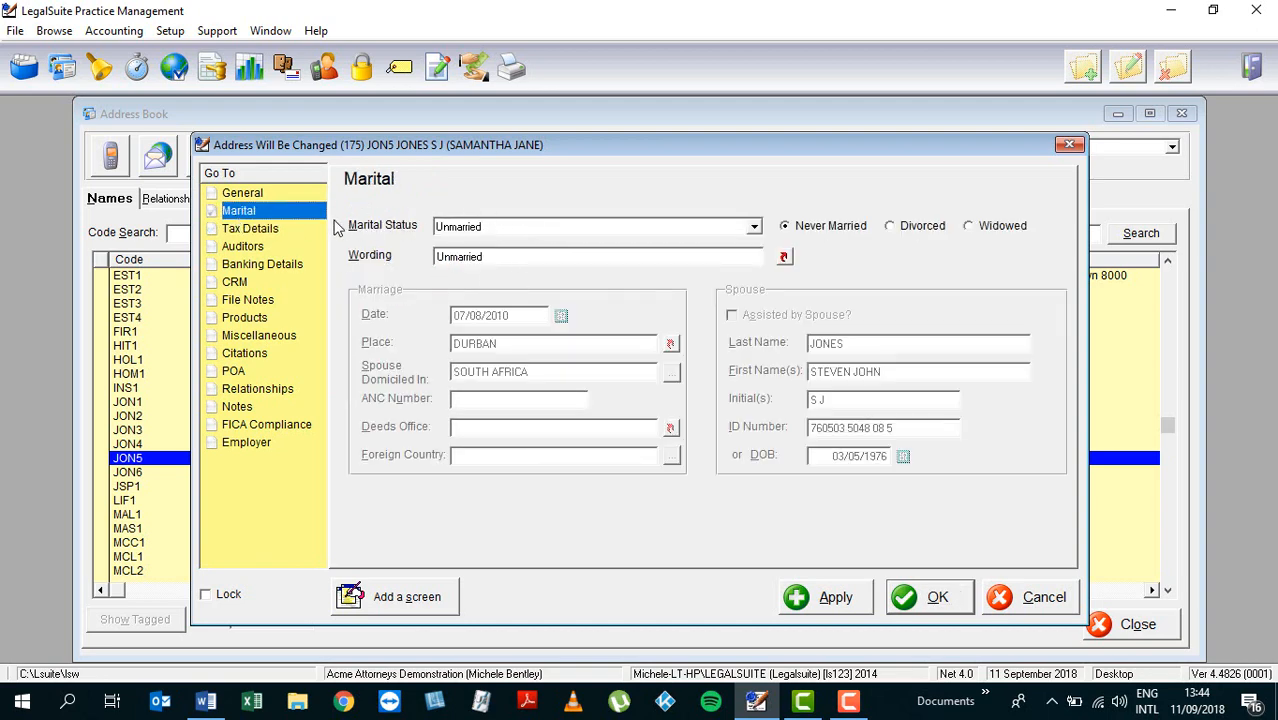
click(274, 229)
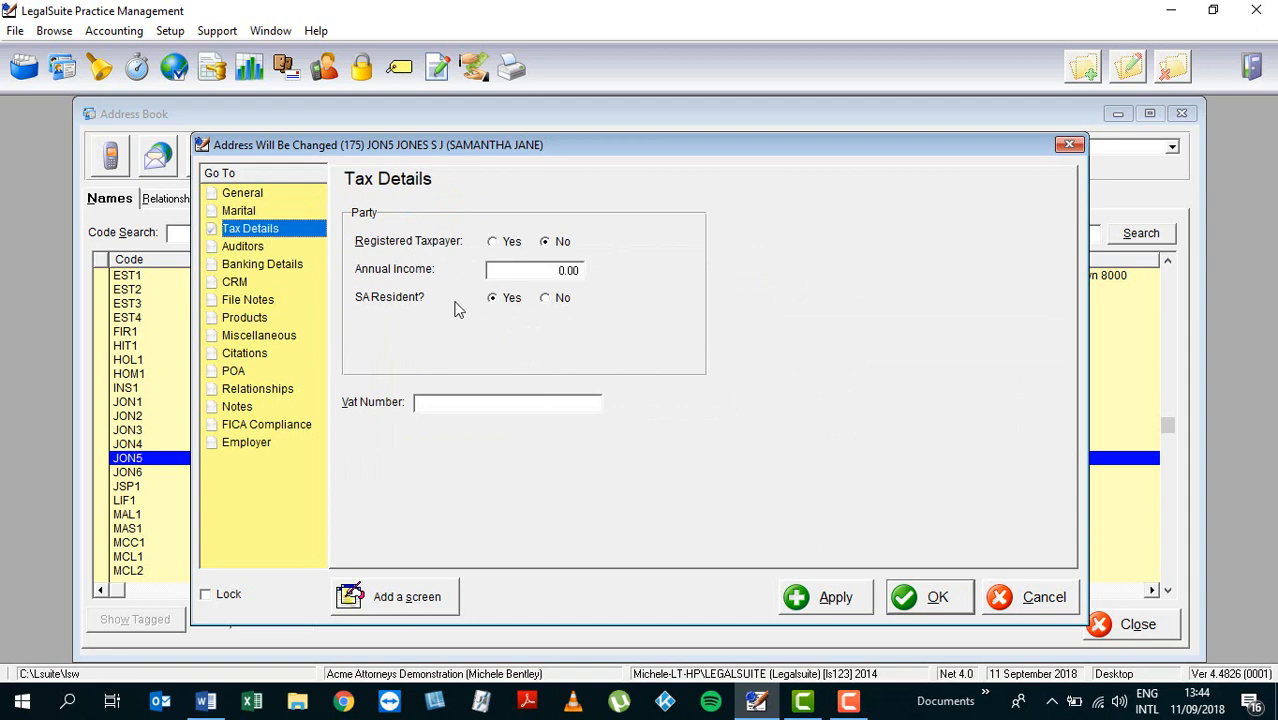
click(265, 213)
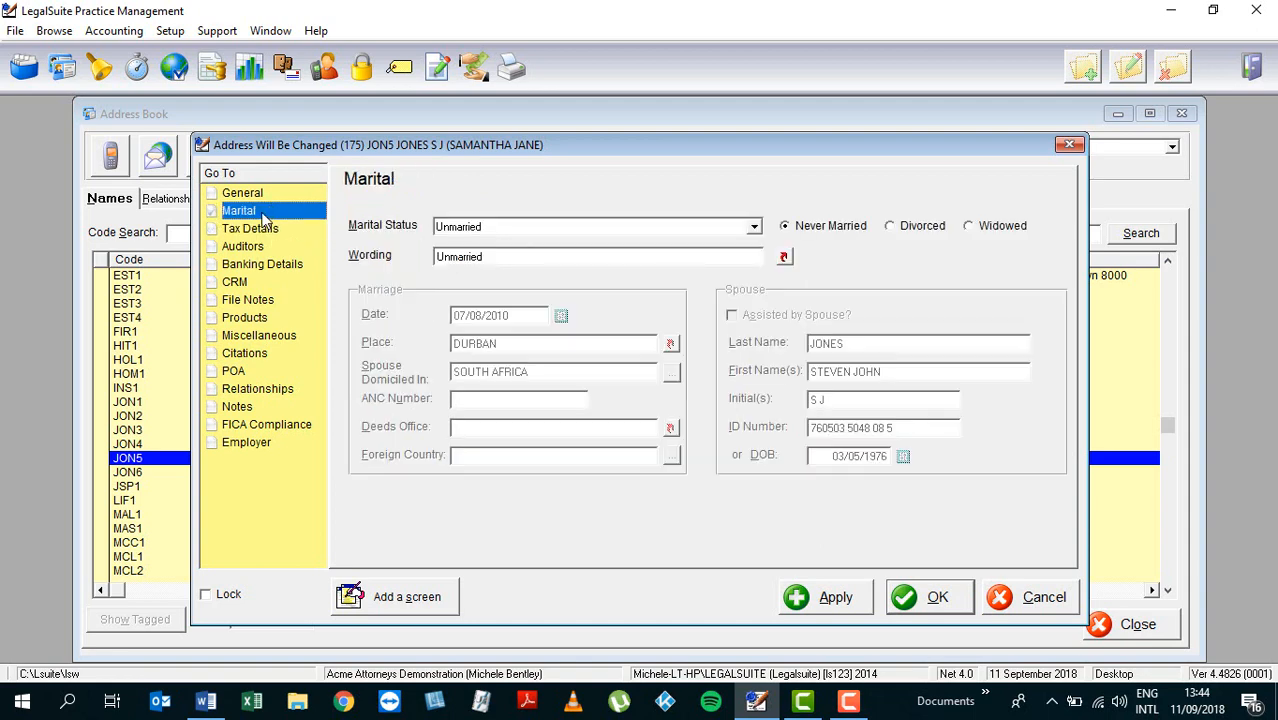
click(754, 226)
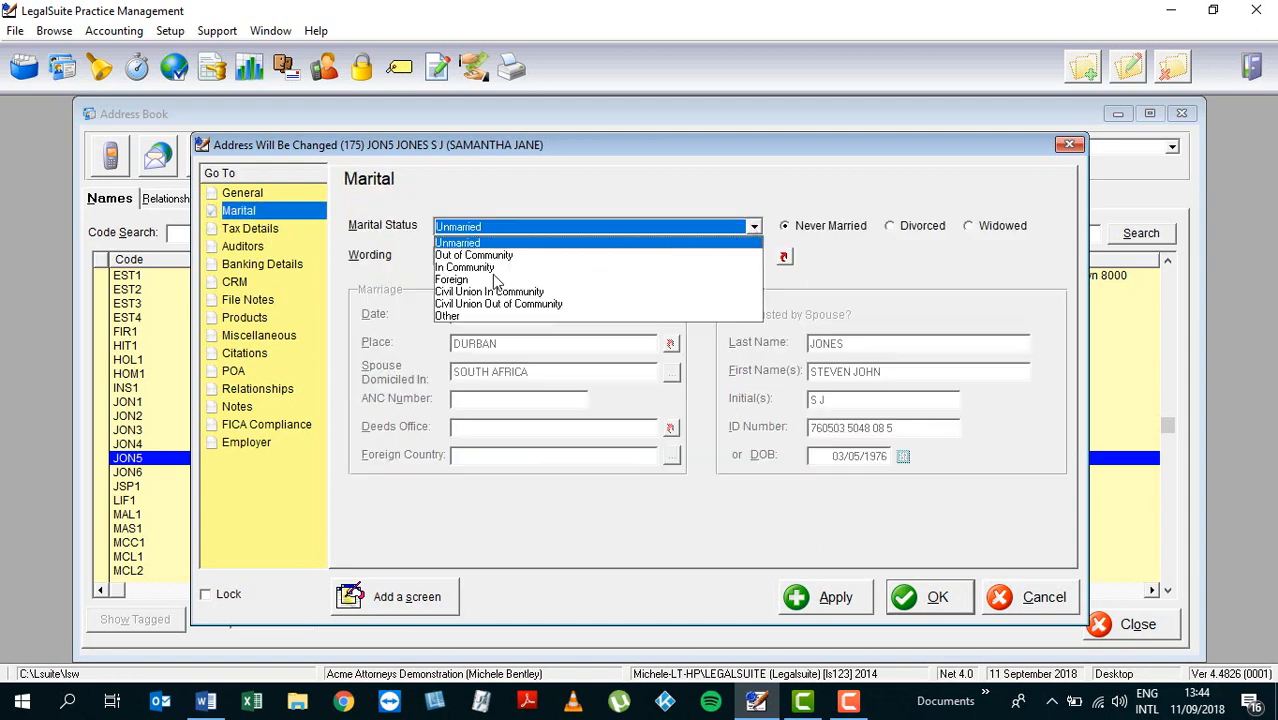
click(490, 270)
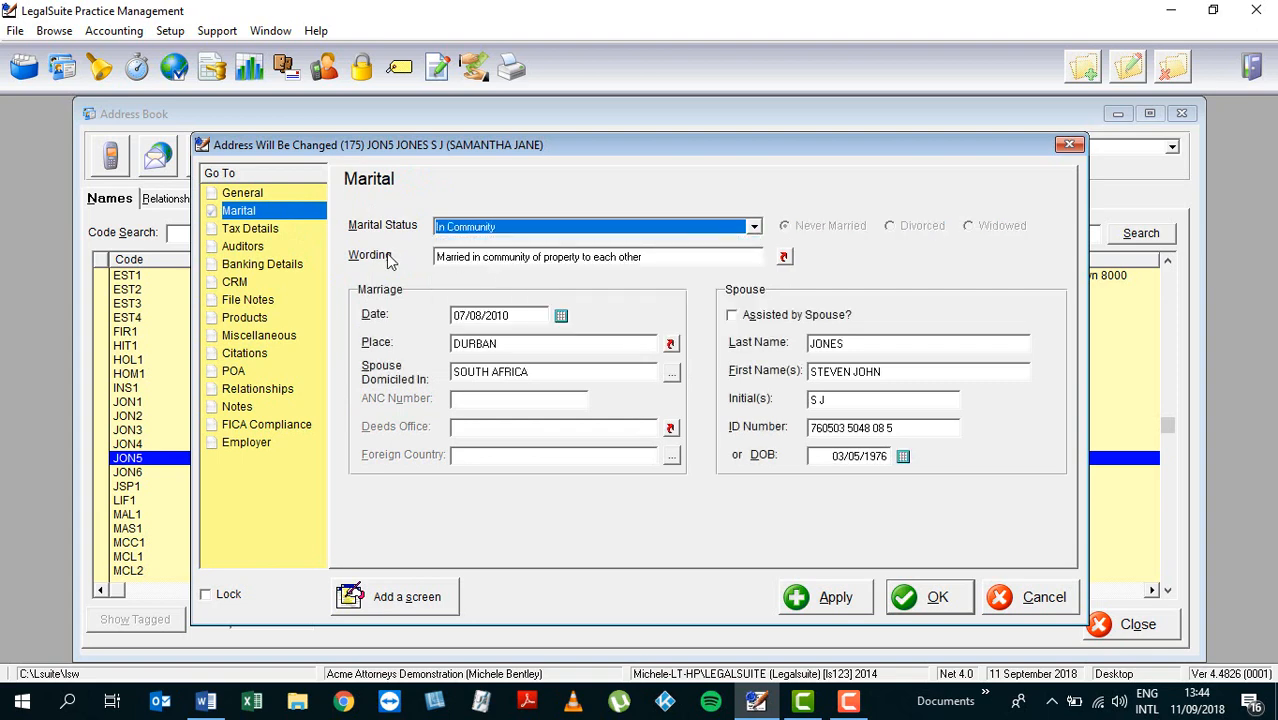
click(255, 229)
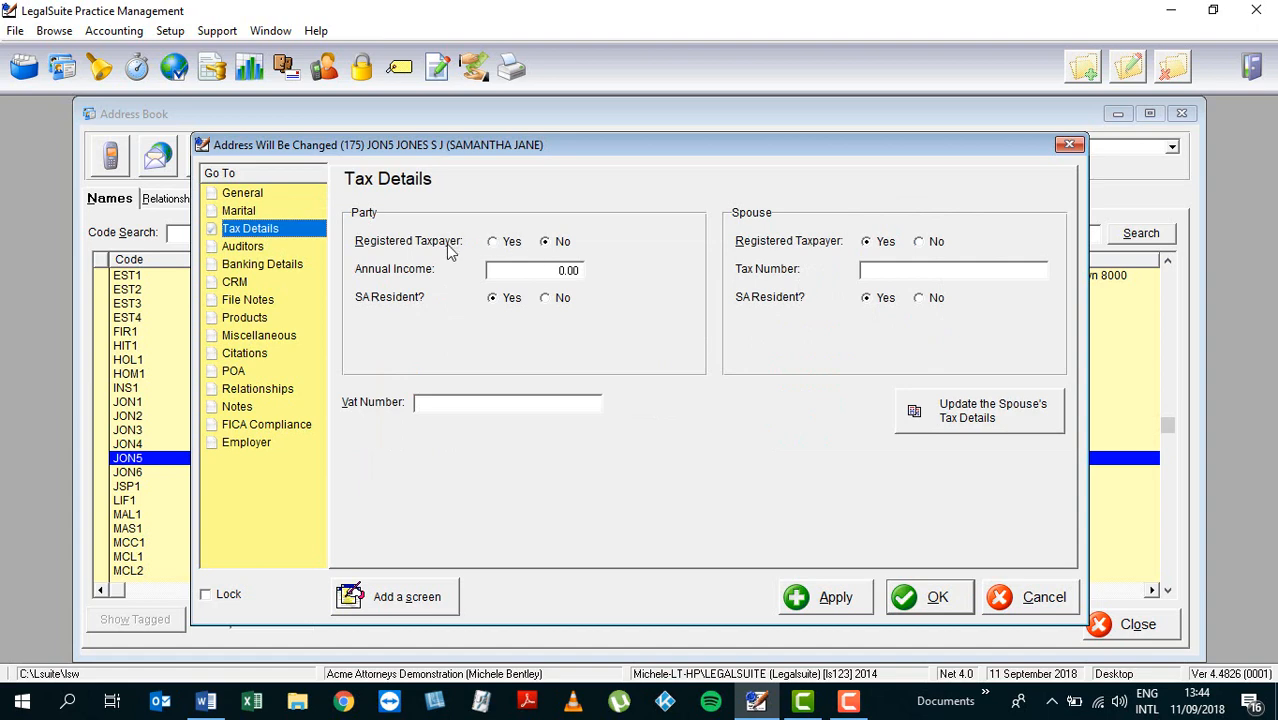
click(492, 241)
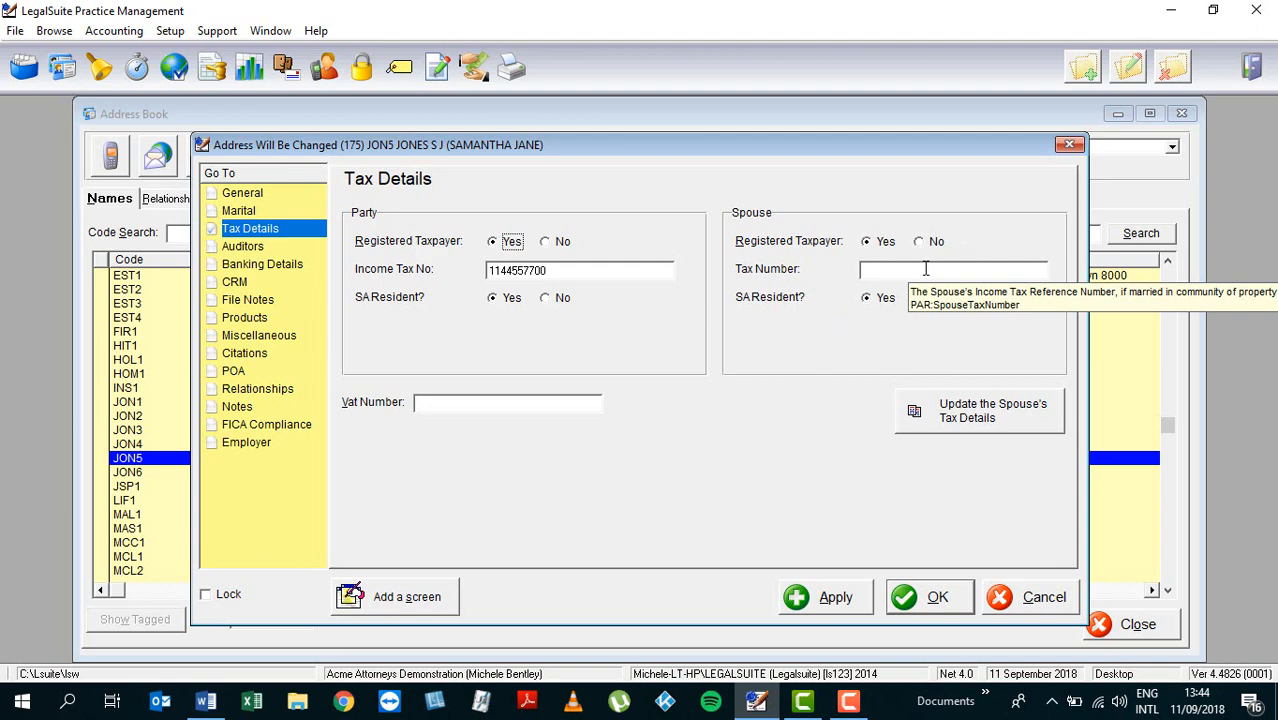
Step: Set the marital status back to Unmarried and return to the Tax Details page
click(245, 211)
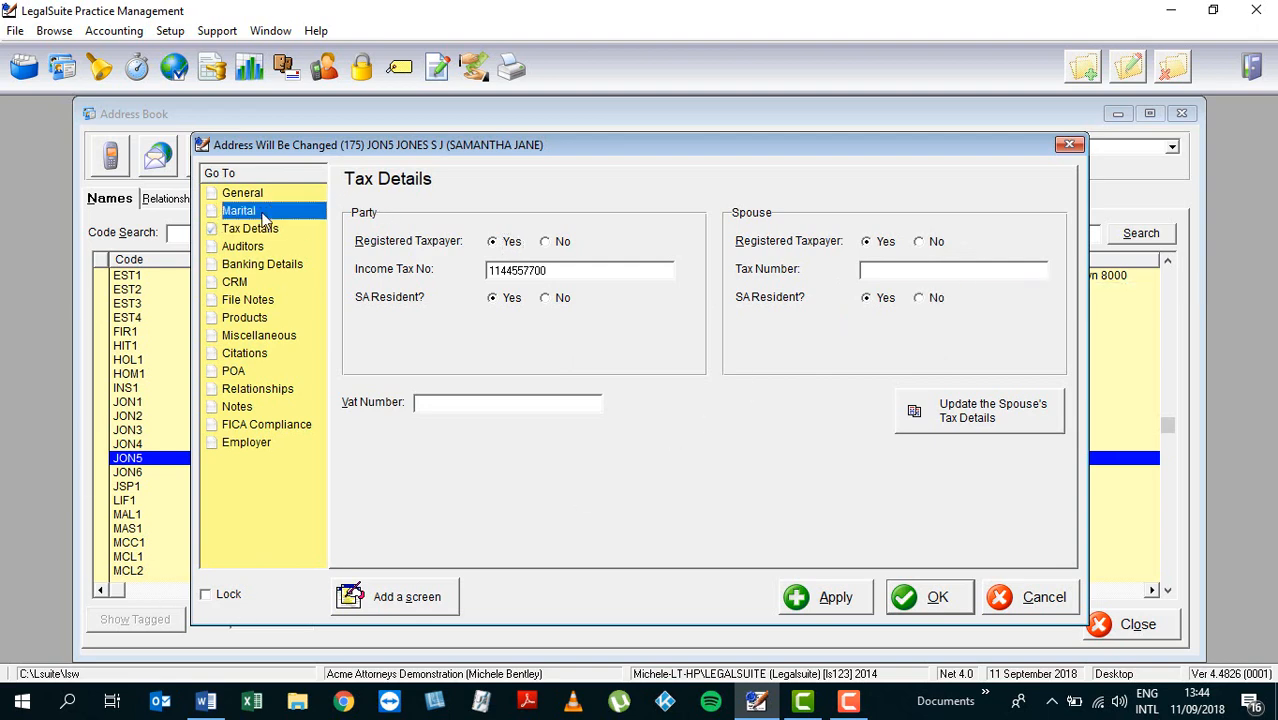
click(756, 228)
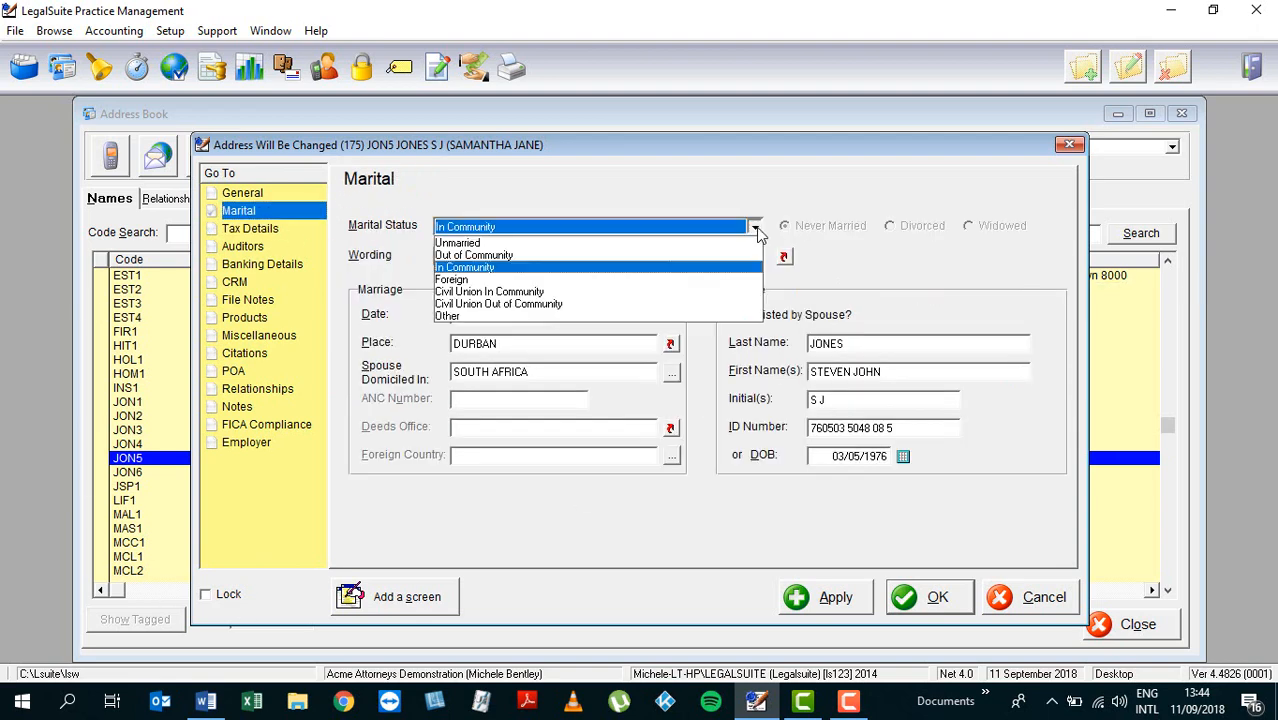
click(460, 243)
click(257, 229)
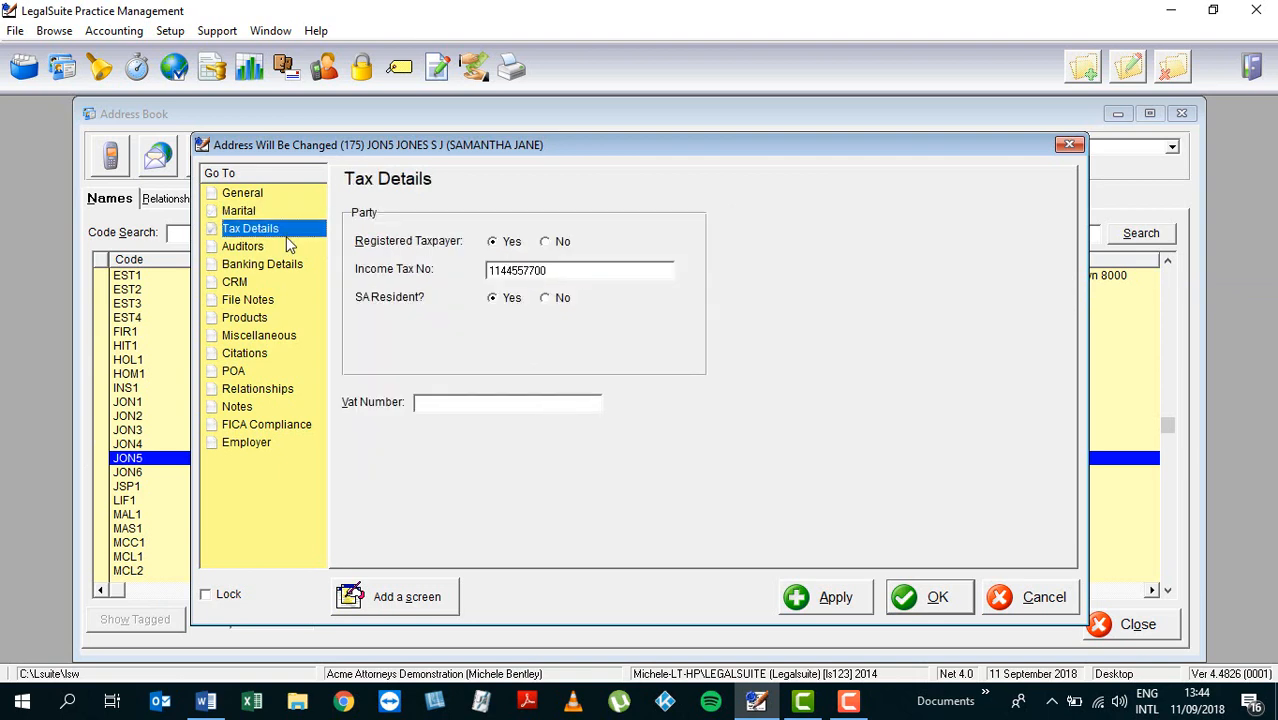
click(501, 406)
Step: Enter the party's 10-digit VAT number, removing the extra trailing zero after the length warning
key(Tab)
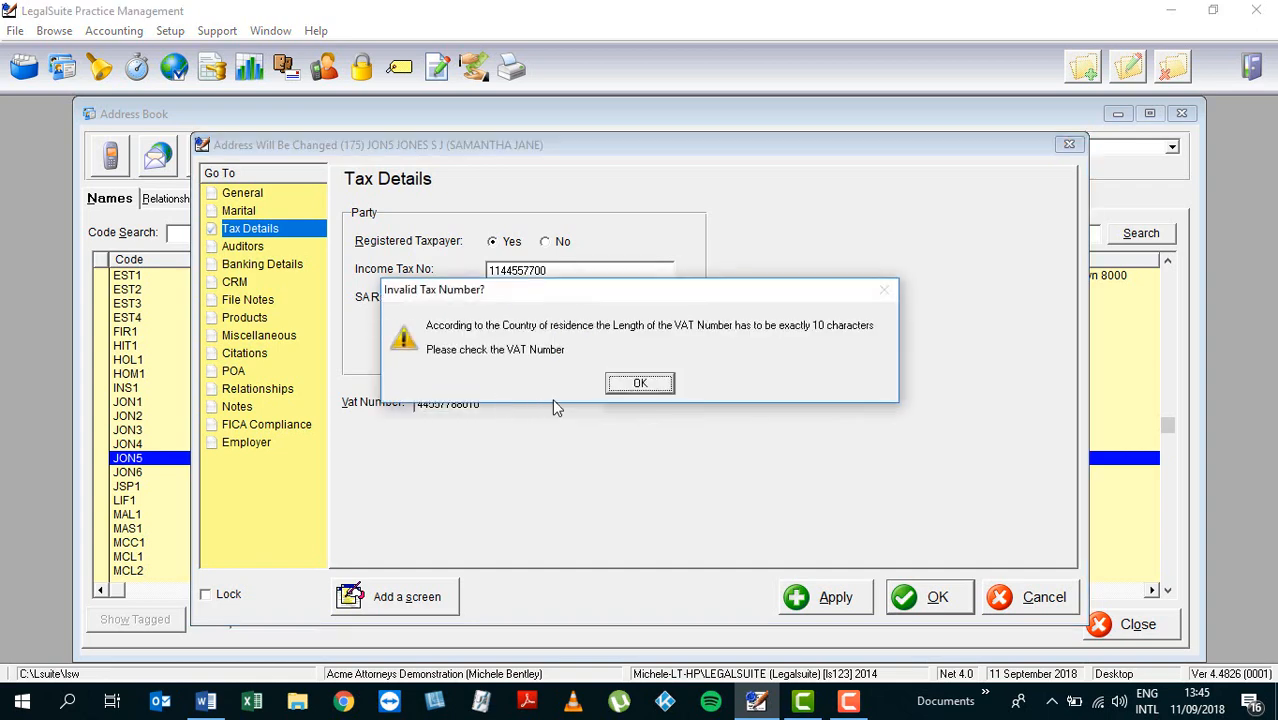
click(640, 384)
click(537, 408)
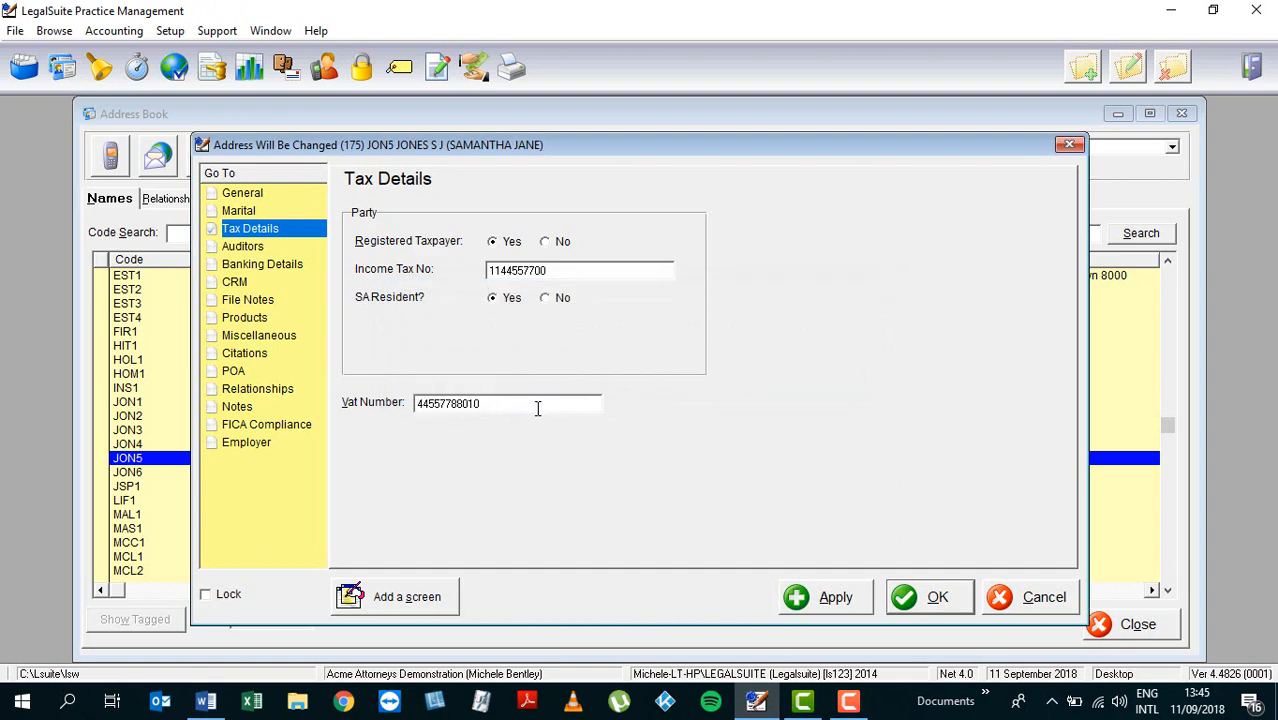
key(BackSpace)
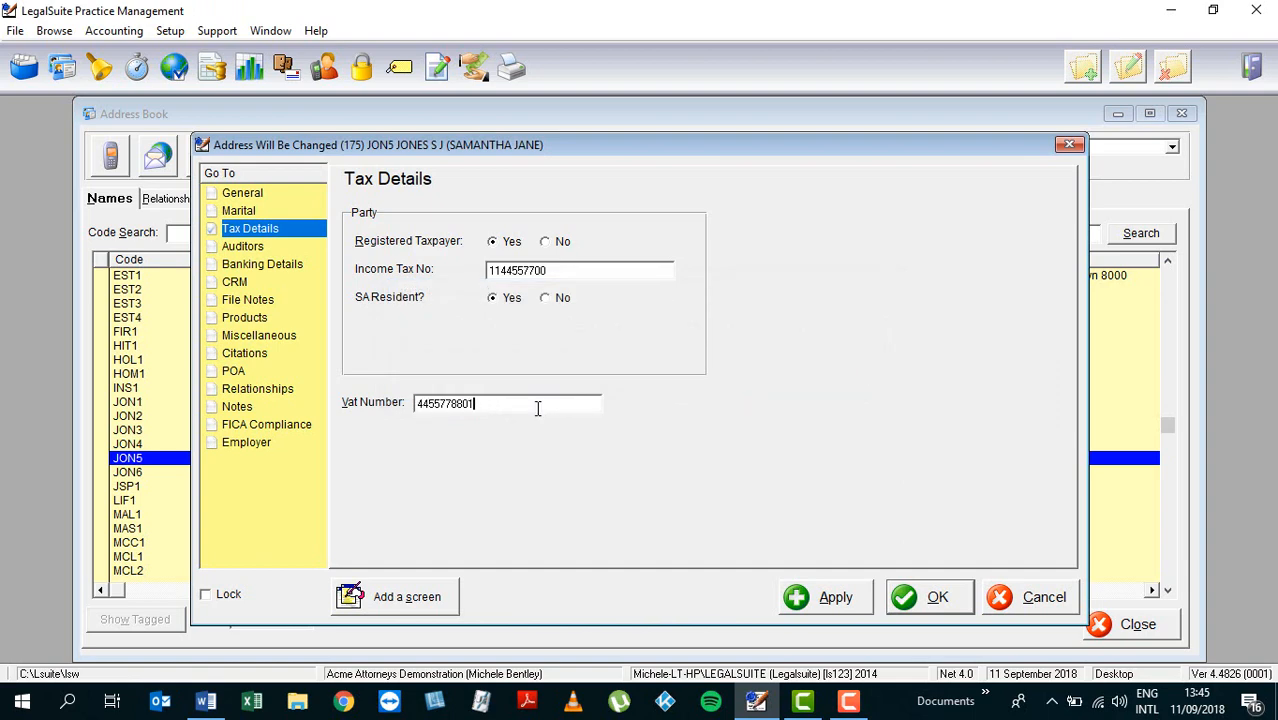